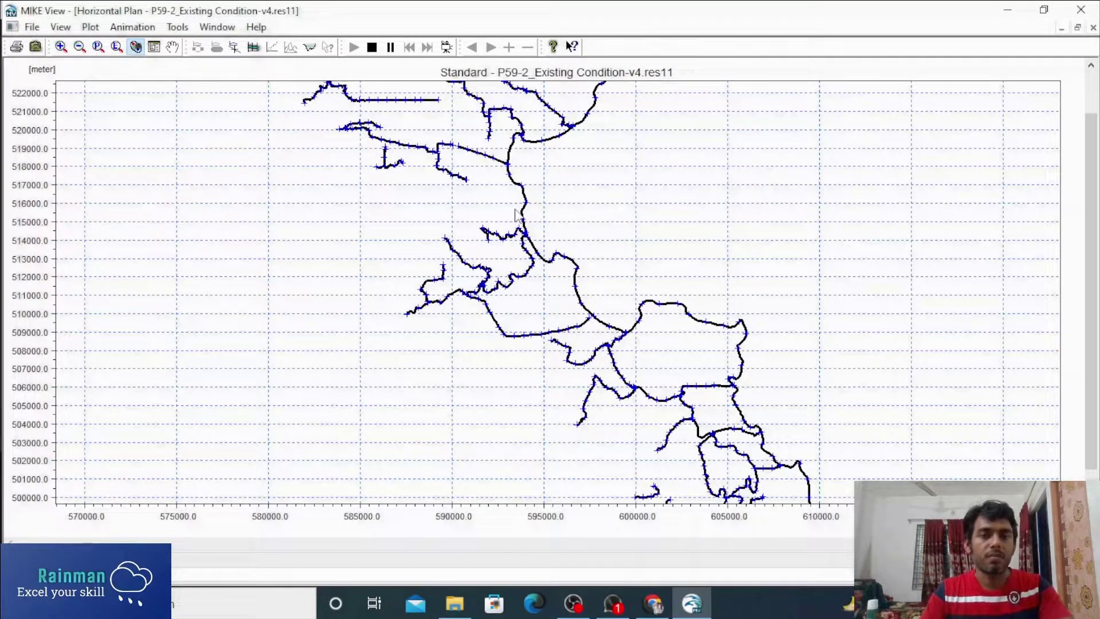
# Step: Plot the water-level time series for gridpoint BATTIR_KHAL 965, dismissing the legend warning
pyautogui.scroll(1, 519, 207)
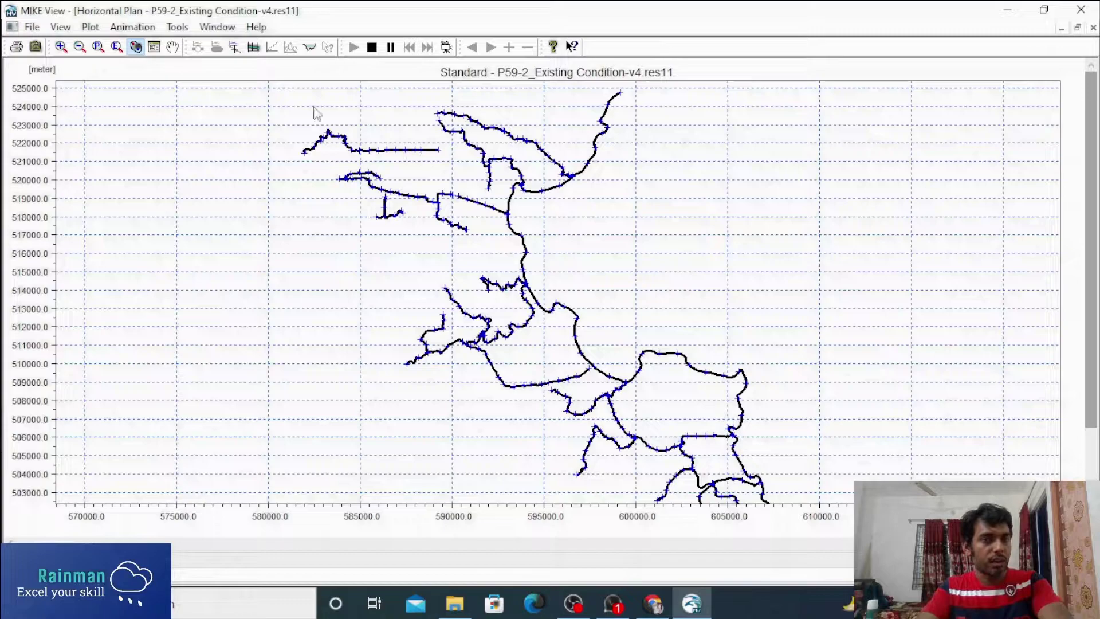
pyautogui.click(235, 49)
pyautogui.click(553, 332)
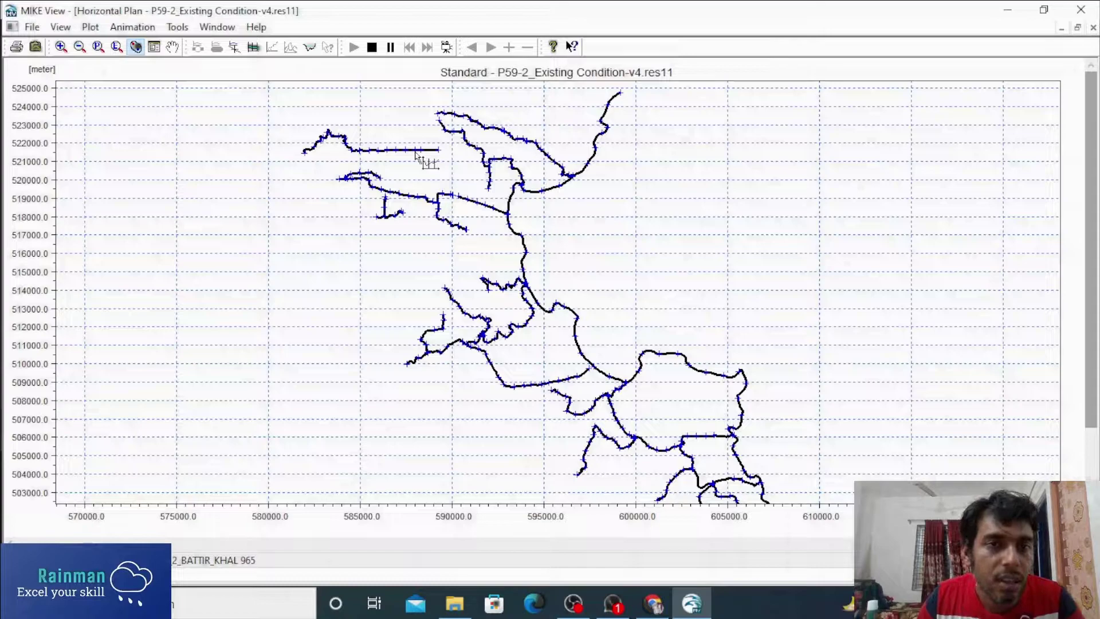
pyautogui.click(416, 154)
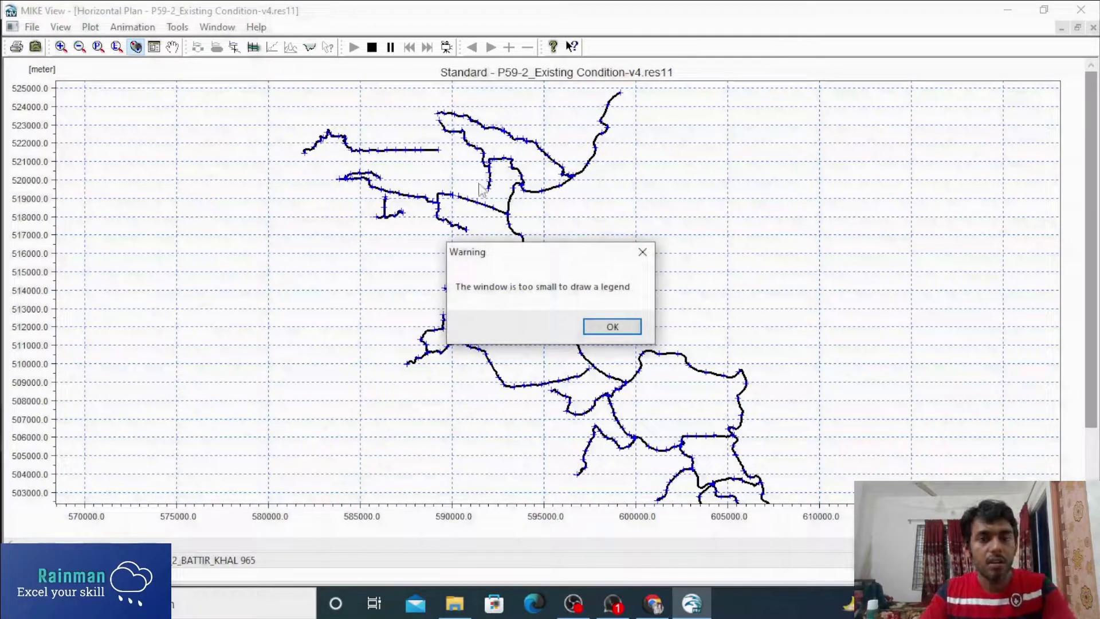
pyautogui.click(609, 327)
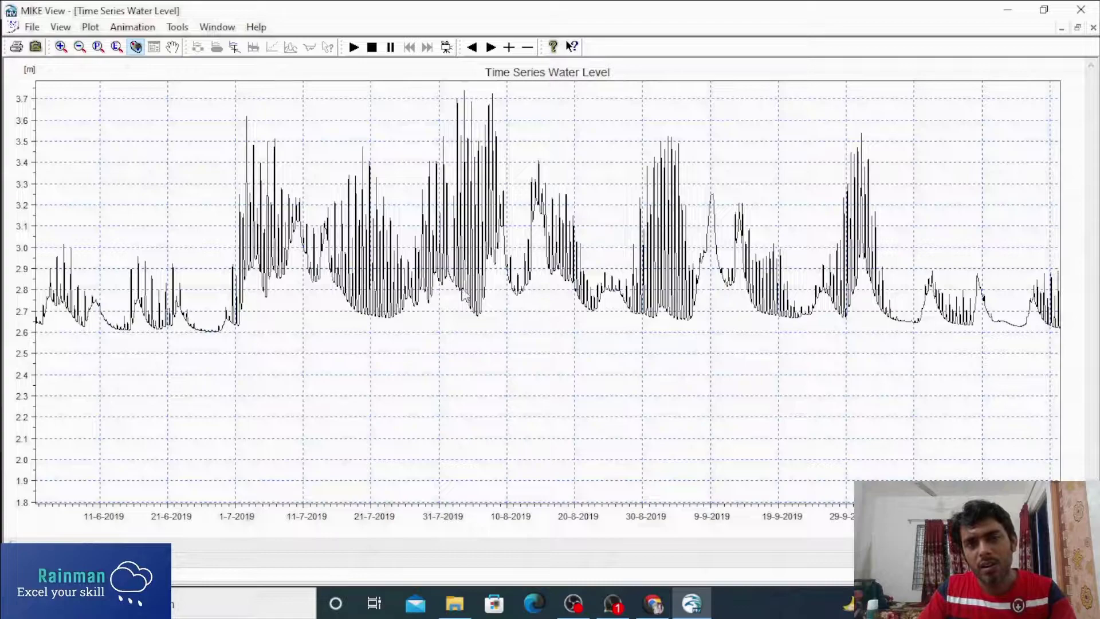
# Step: Copy the plotted water-level values and launch Excel from the taskbar search
pyautogui.rightClick(533, 132)
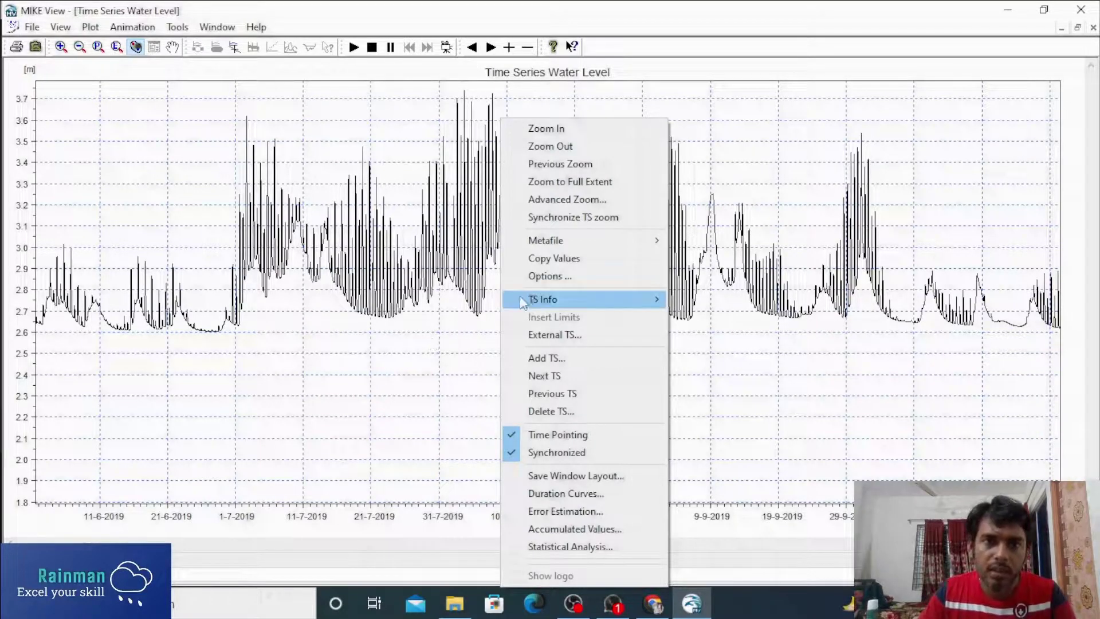
pyautogui.click(558, 261)
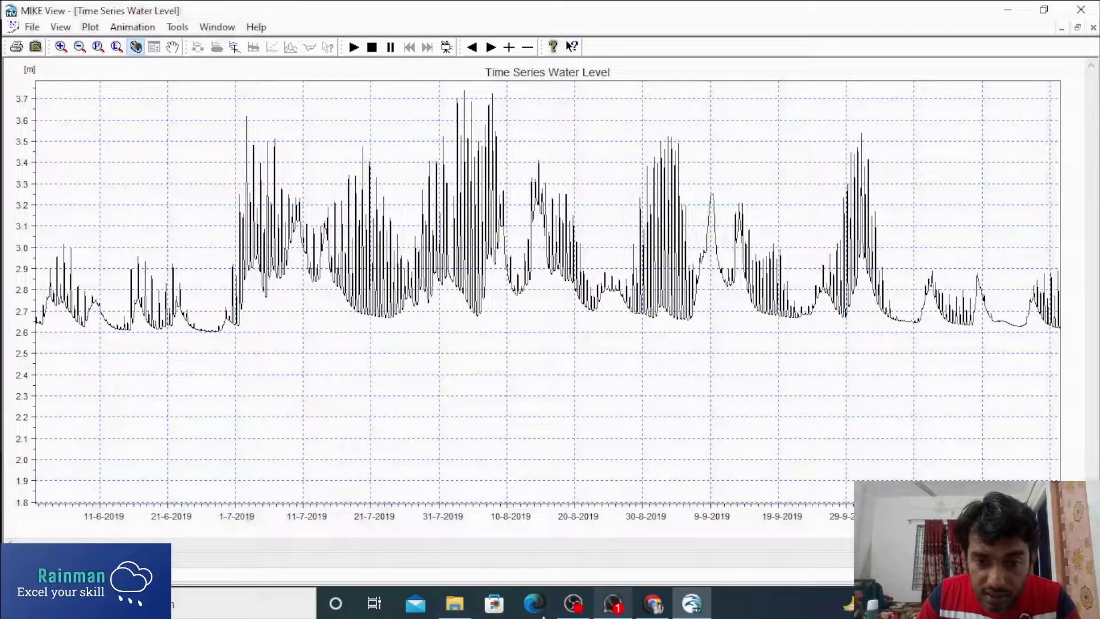
pyautogui.click(217, 610)
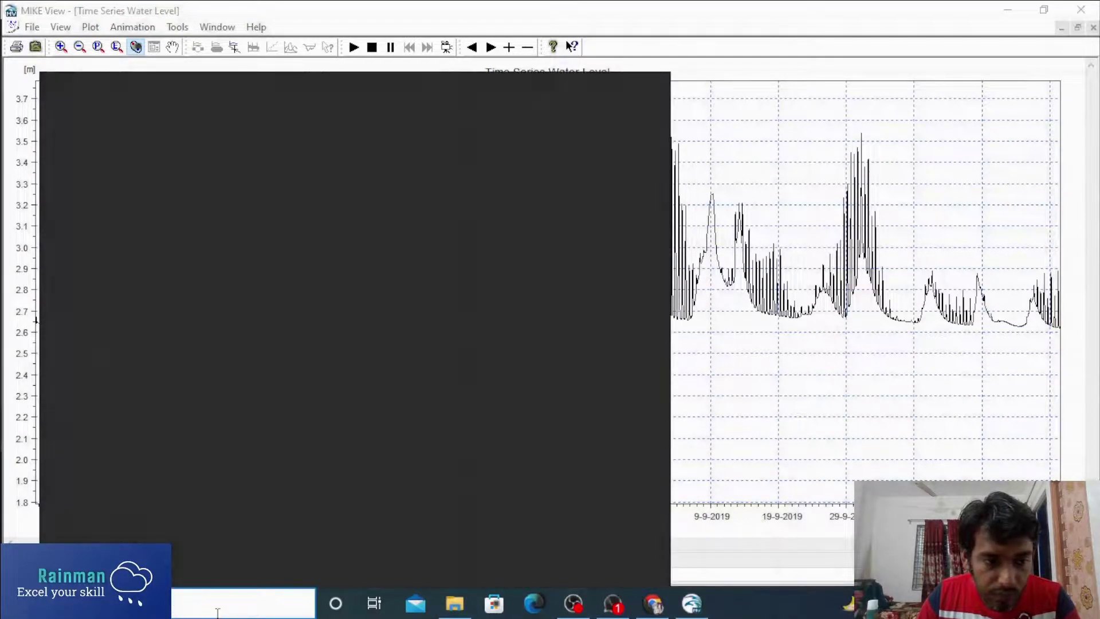
pyautogui.write('e')
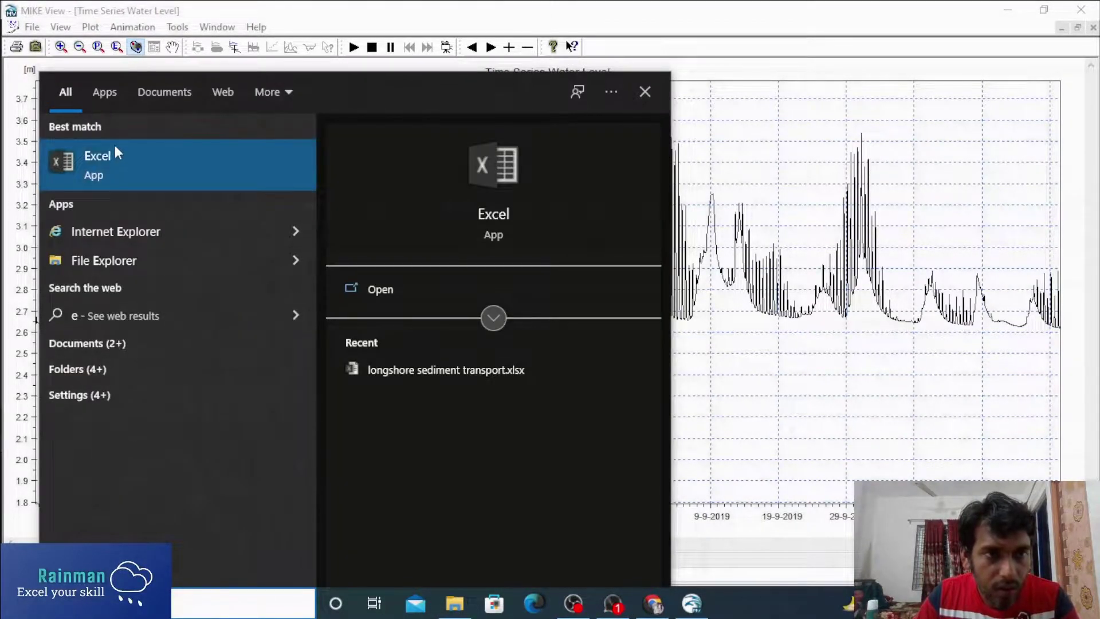
pyautogui.click(122, 182)
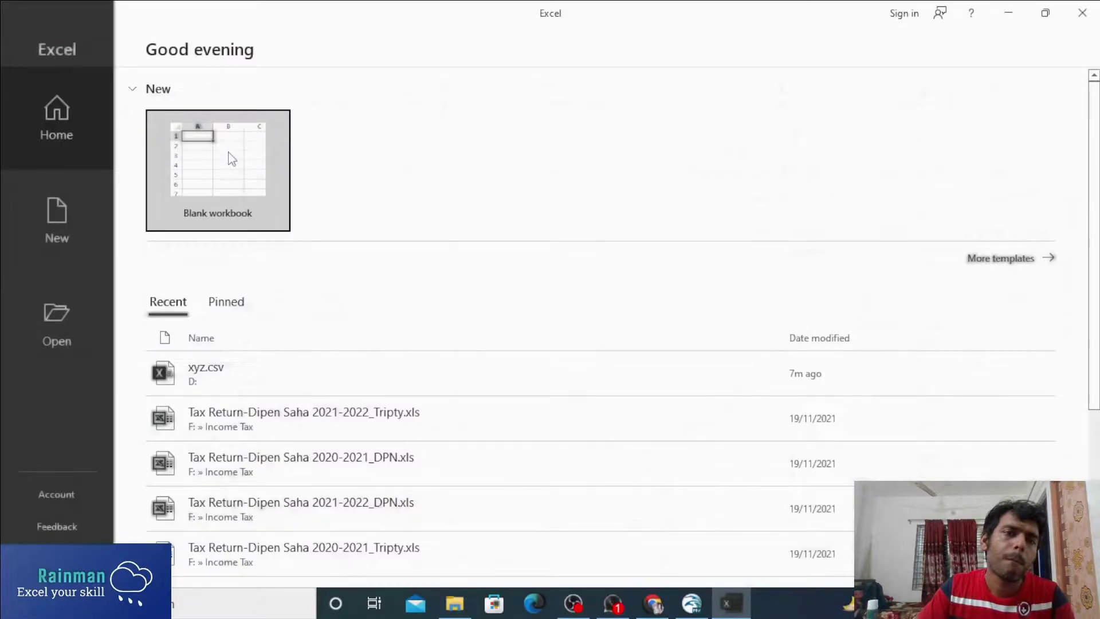
# Step: Paste the BATTIR_KHAL 965 series into columns A:B of a blank workbook and auto-fit them
pyautogui.click(227, 162)
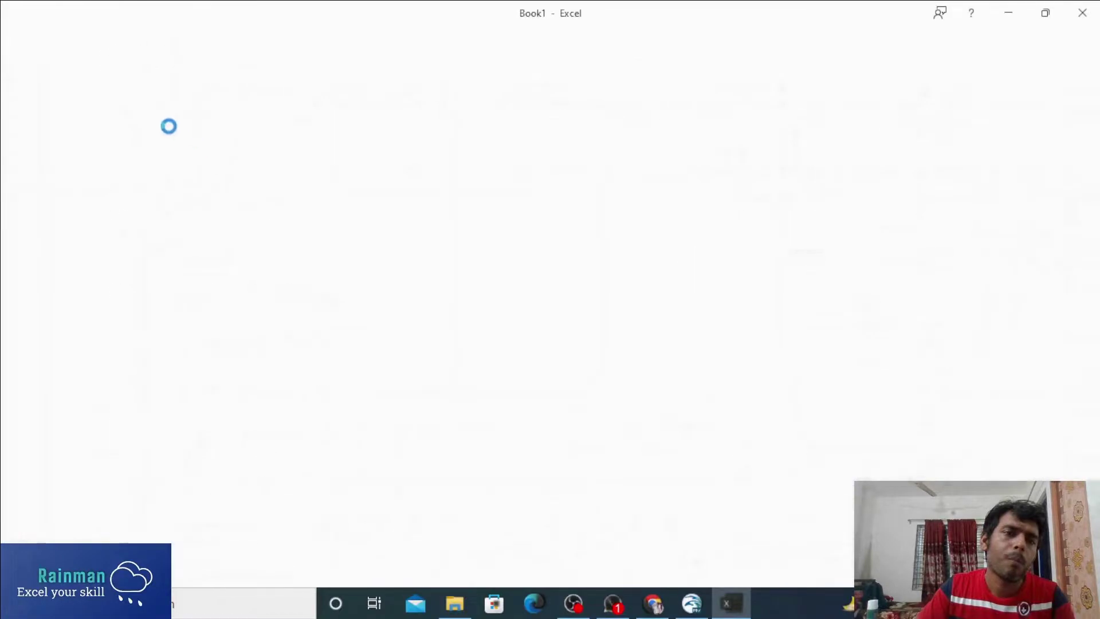
pyautogui.moveTo(53, 171); pyautogui.dragTo(88, 172)
pyautogui.hotkey('ctrl', 'v')
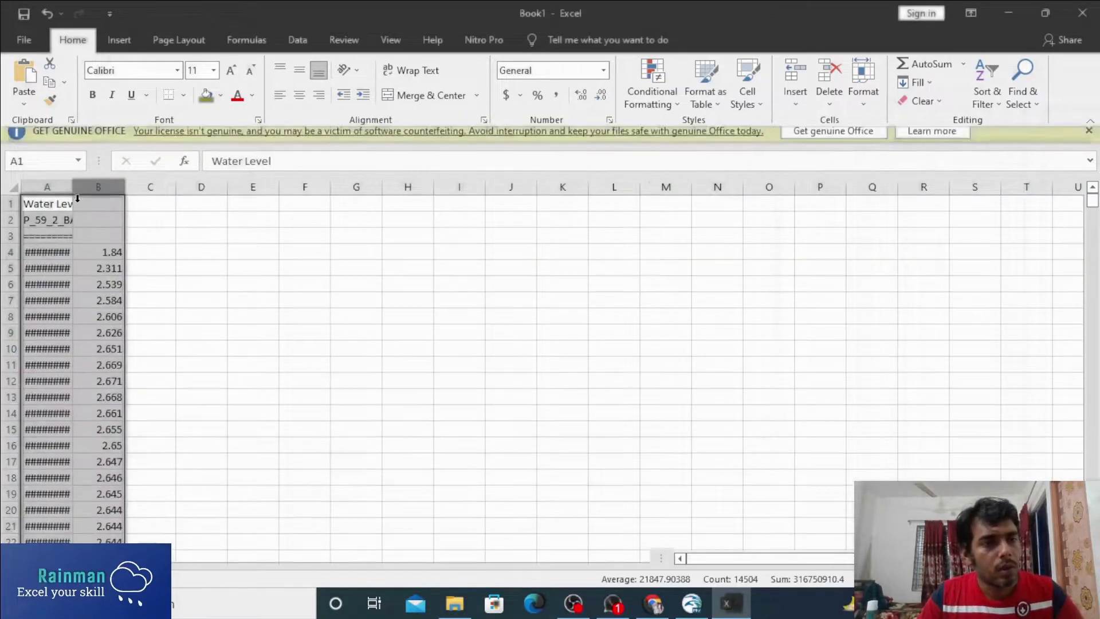
pyautogui.doubleClick(74, 199)
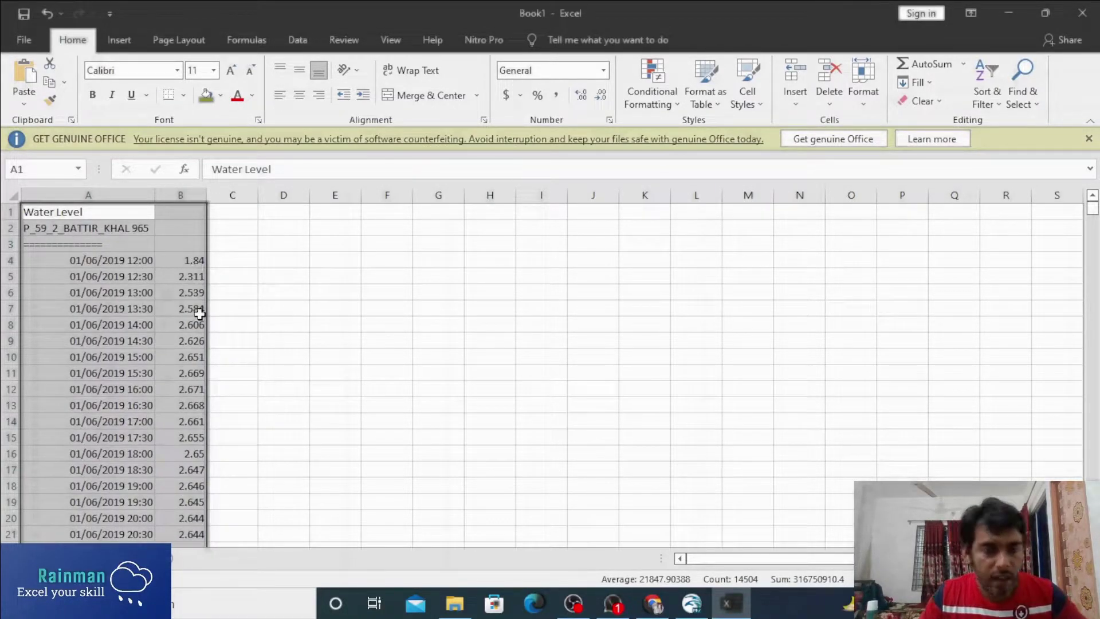
# Step: Select the dates and levels A4:B18, then minimize Excel back to MIKE View
pyautogui.moveTo(69, 261); pyautogui.dragTo(195, 480)
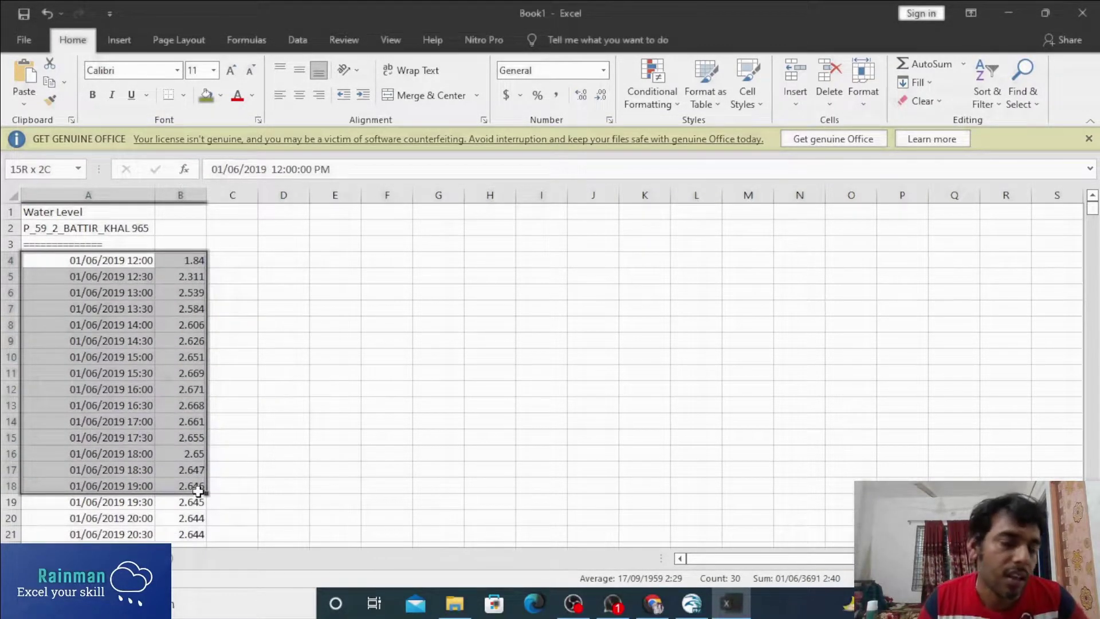
pyautogui.moveTo(199, 491); pyautogui.dragTo(199, 493)
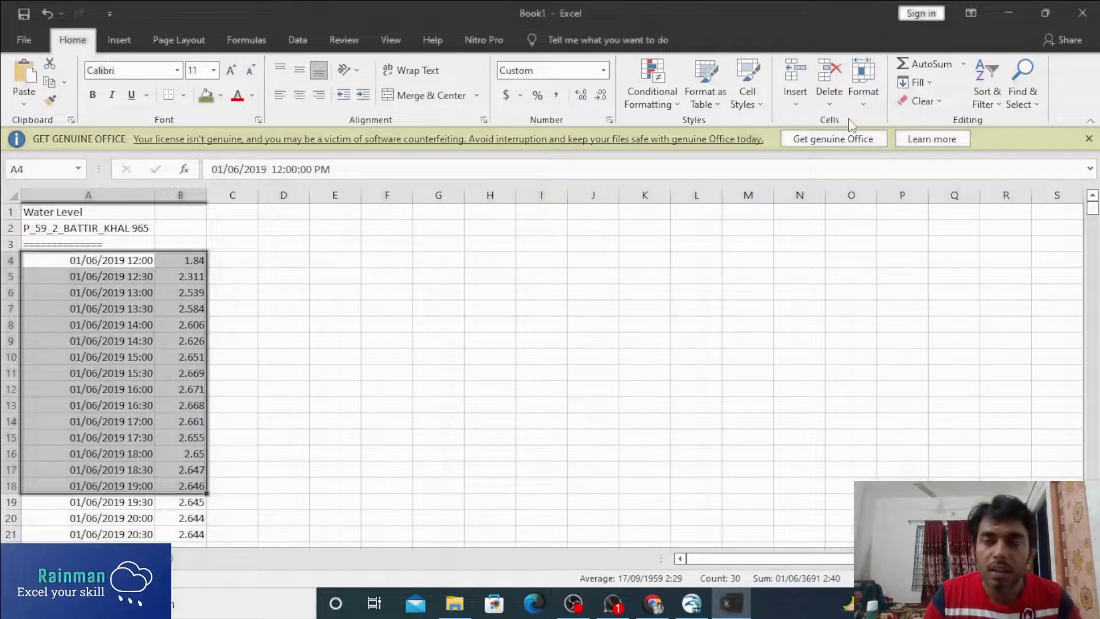
pyautogui.click(1004, 14)
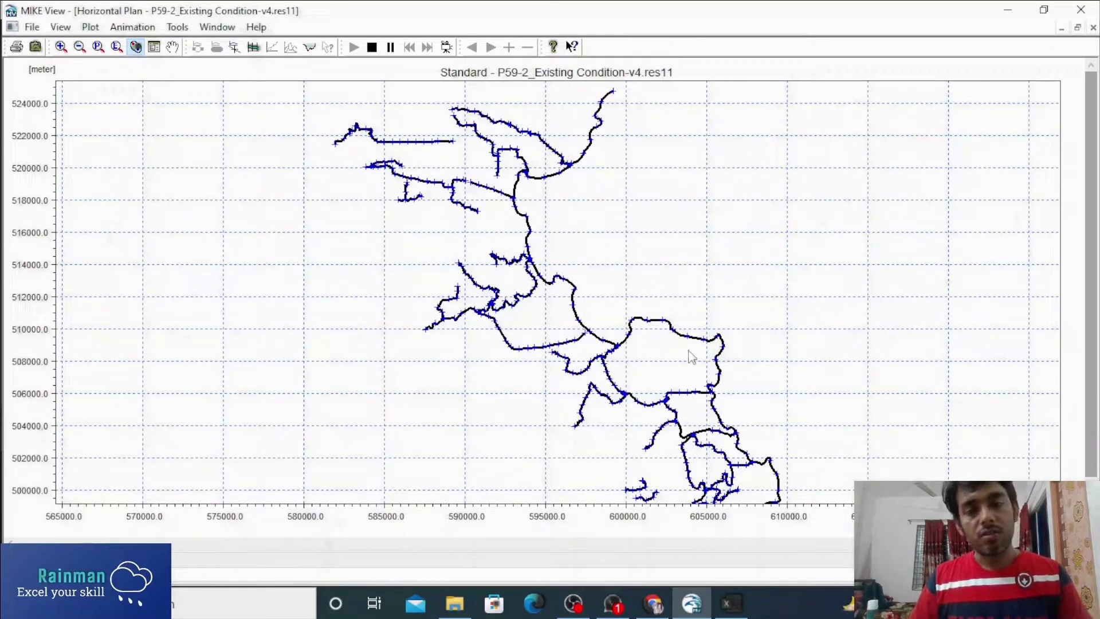
# Step: List every Water Level time series from the Data Type Selection dialog
pyautogui.click(235, 47)
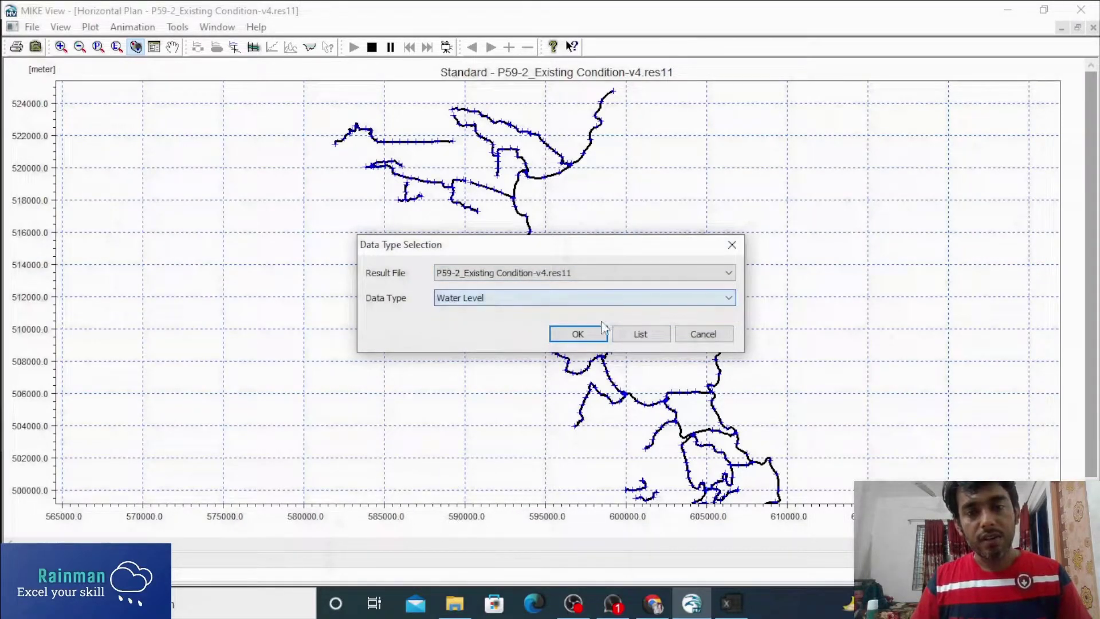
pyautogui.click(640, 338)
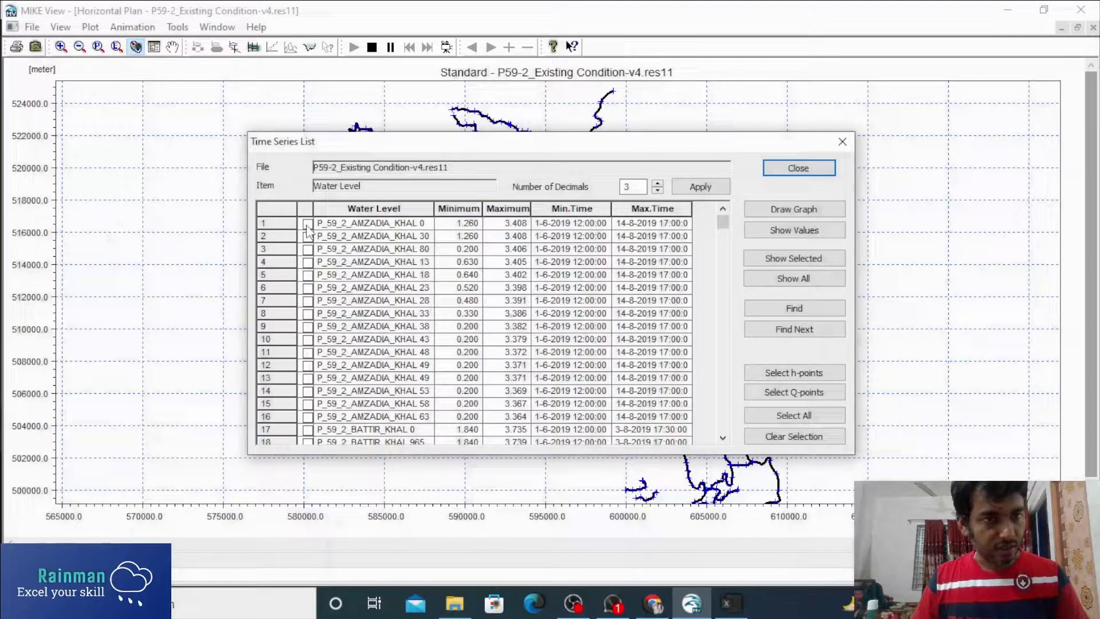
# Step: Tick all water-level series, starting with the AMZADIA_KHAL gridpoints, and show their values table
pyautogui.click(308, 224)
pyautogui.click(308, 236)
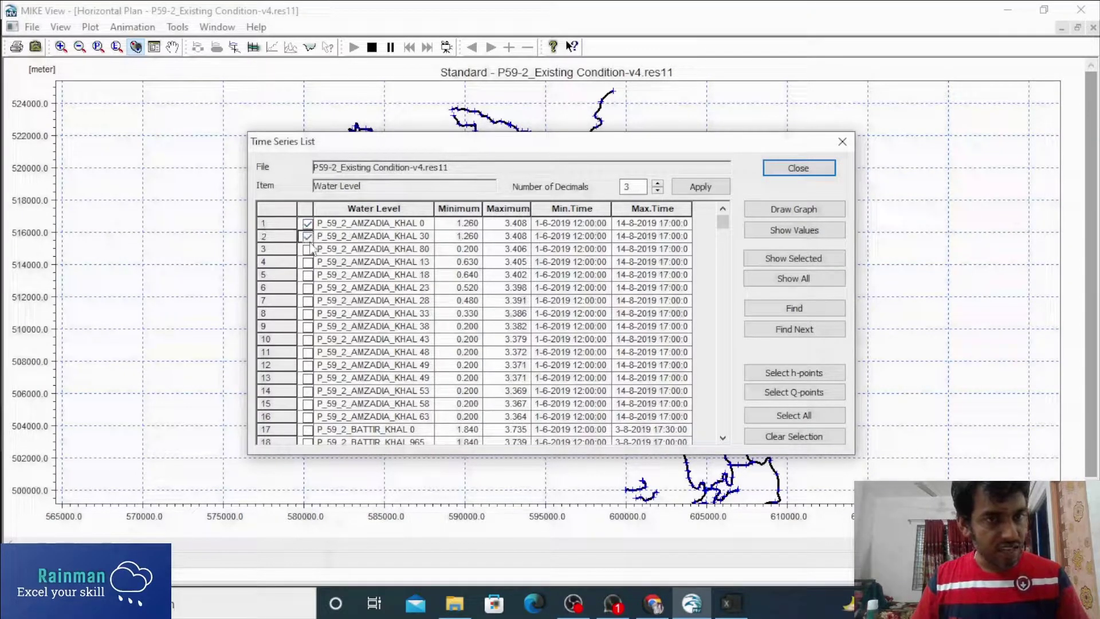
pyautogui.click(308, 249)
pyautogui.click(308, 262)
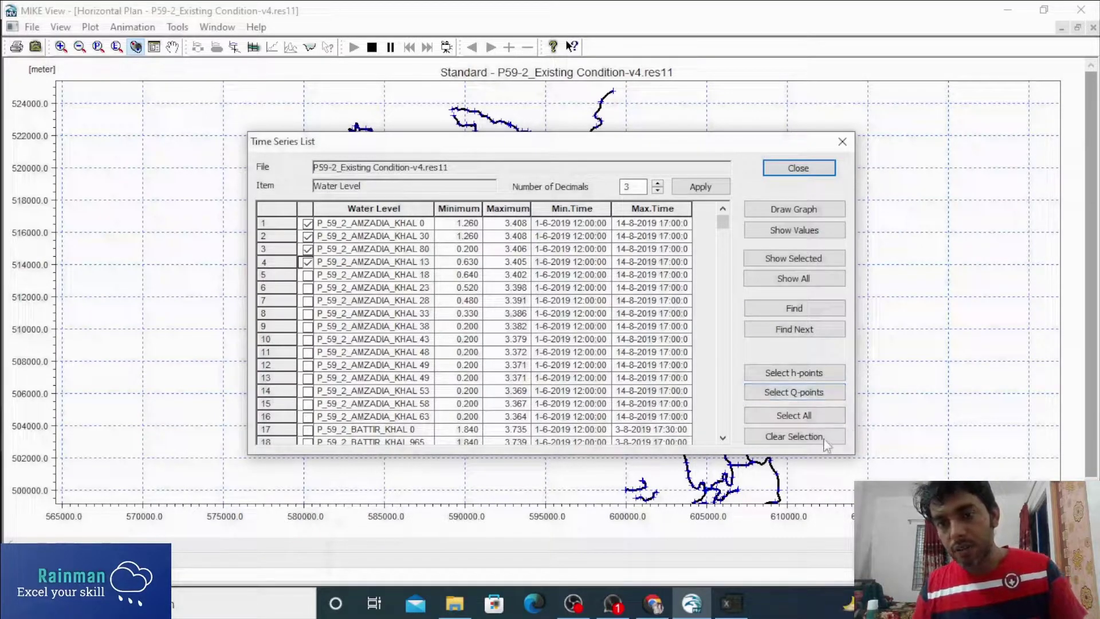
pyautogui.click(793, 417)
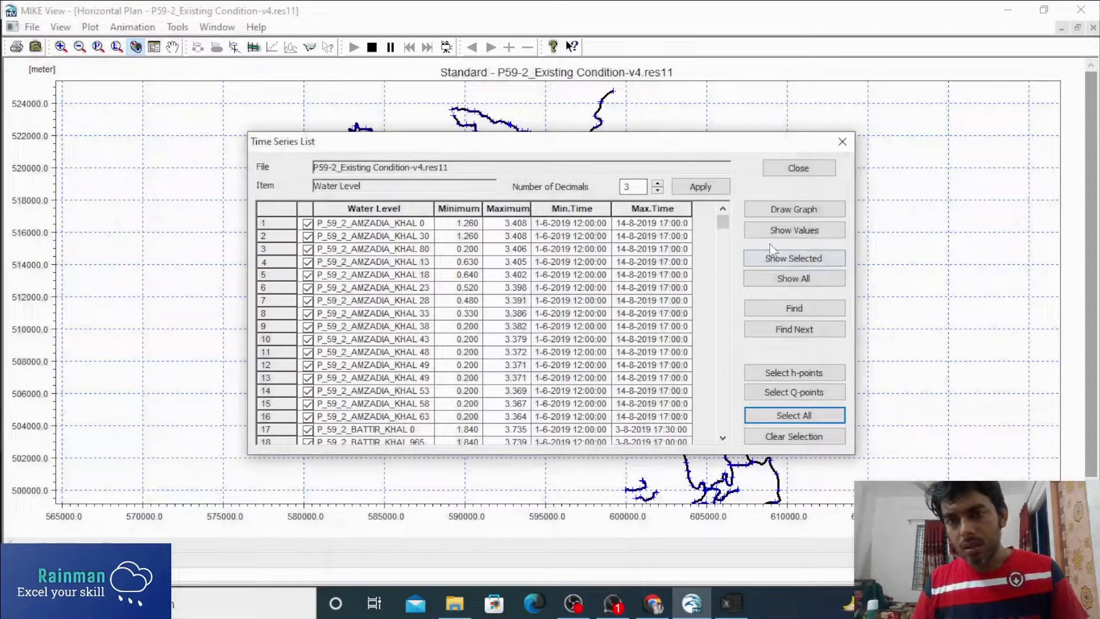
pyautogui.click(793, 234)
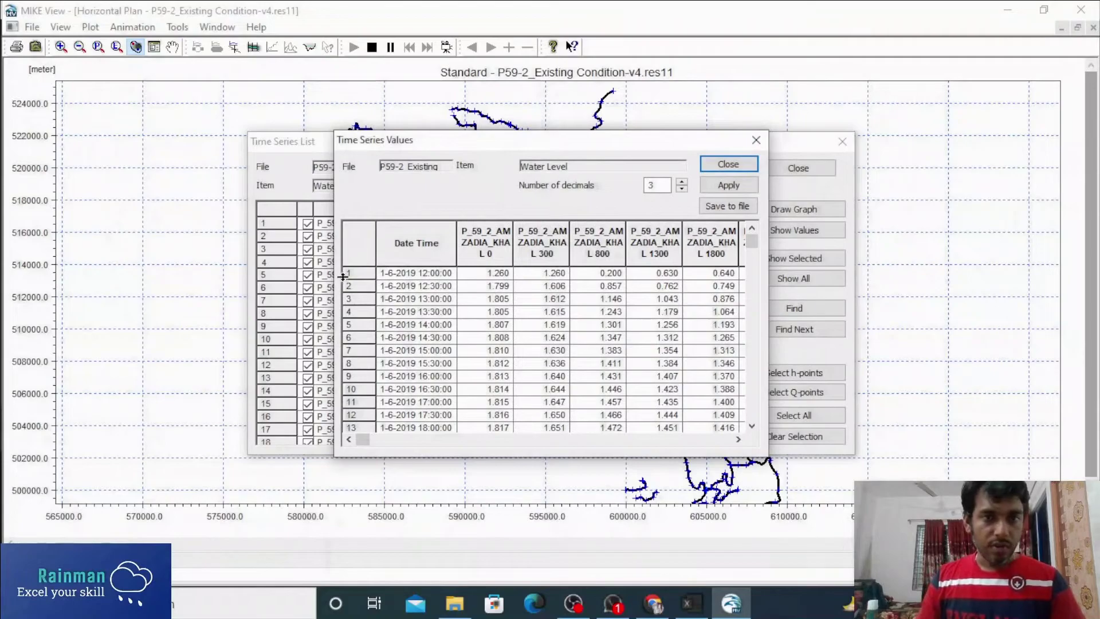
# Step: Select the entire water-level values table and switch to the Excel workbook to paste it
pyautogui.click(369, 246)
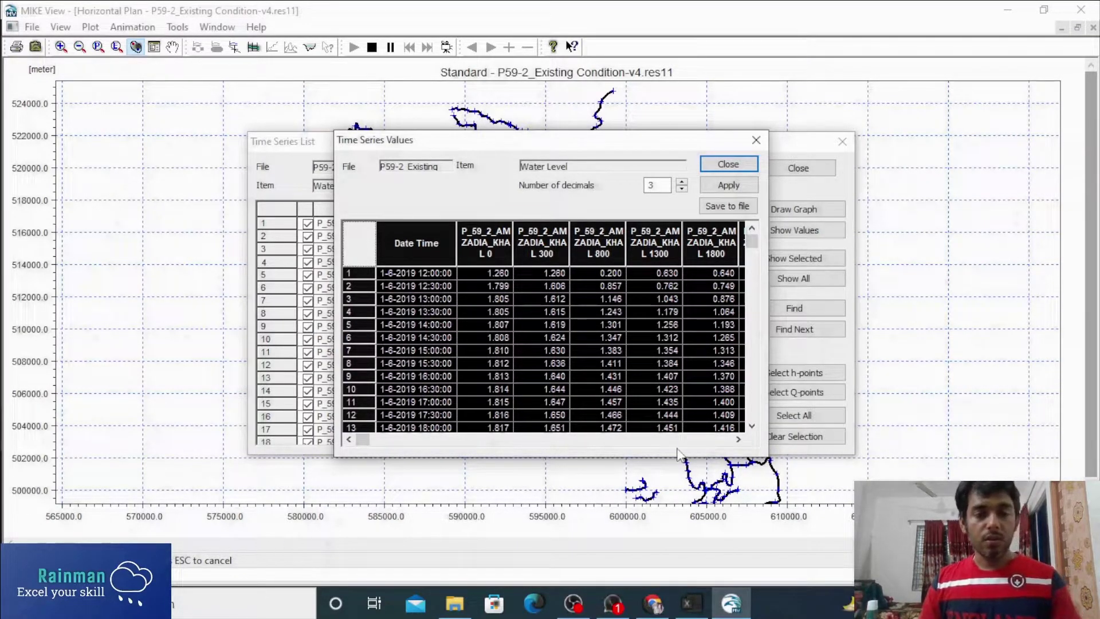
pyautogui.click(679, 612)
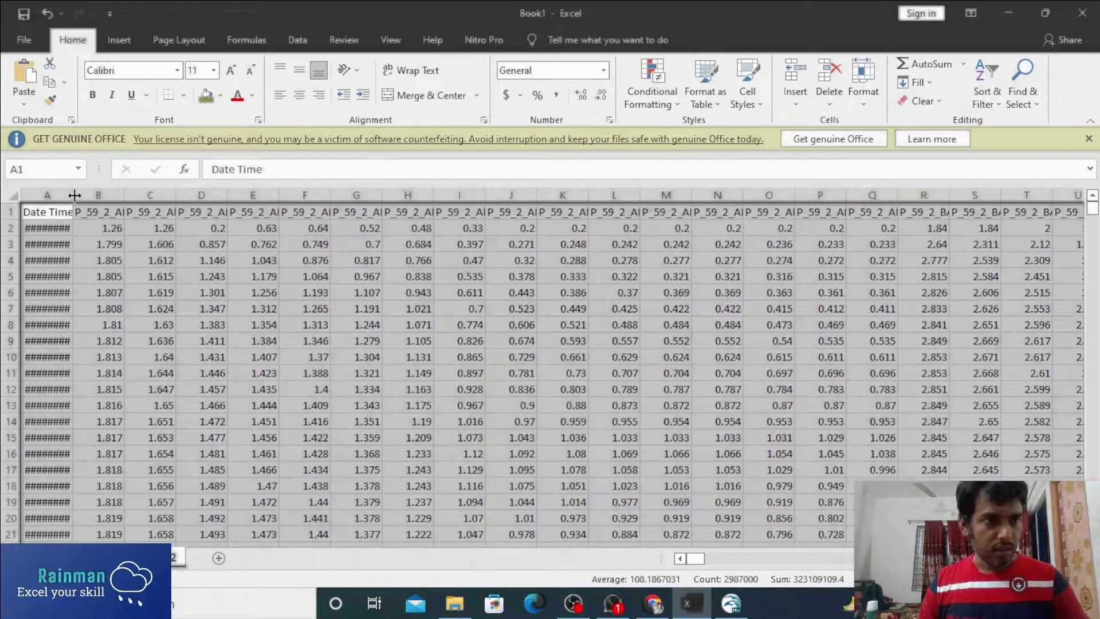
# Step: Auto-fit column A for full dates and widen the chainage columns to show full headers
pyautogui.doubleClick(73, 194)
pyautogui.click(75, 190)
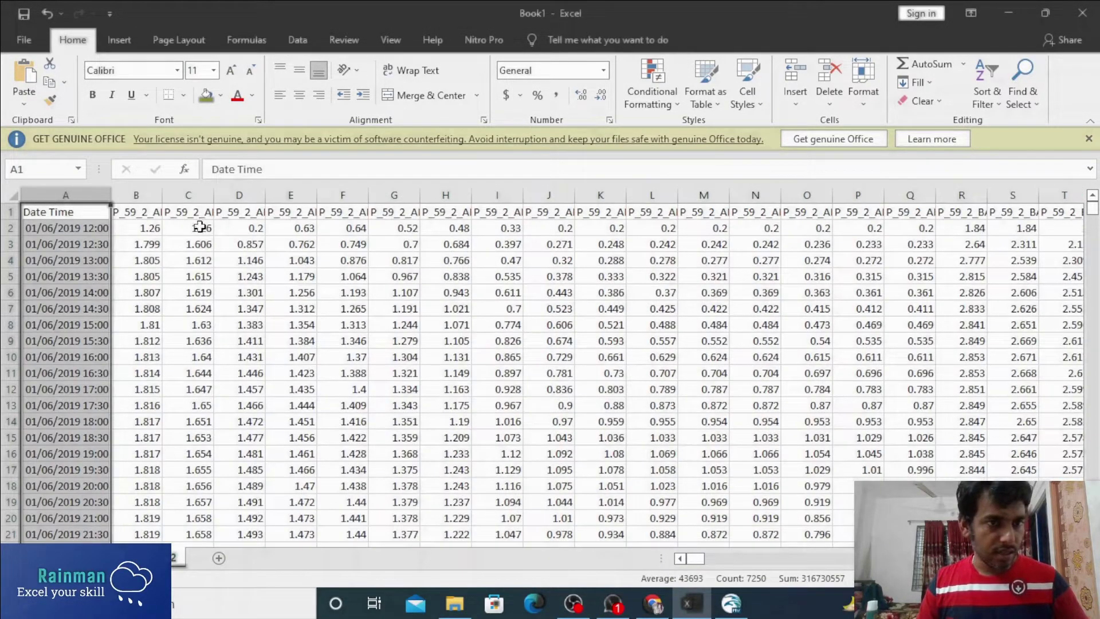
pyautogui.click(63, 232)
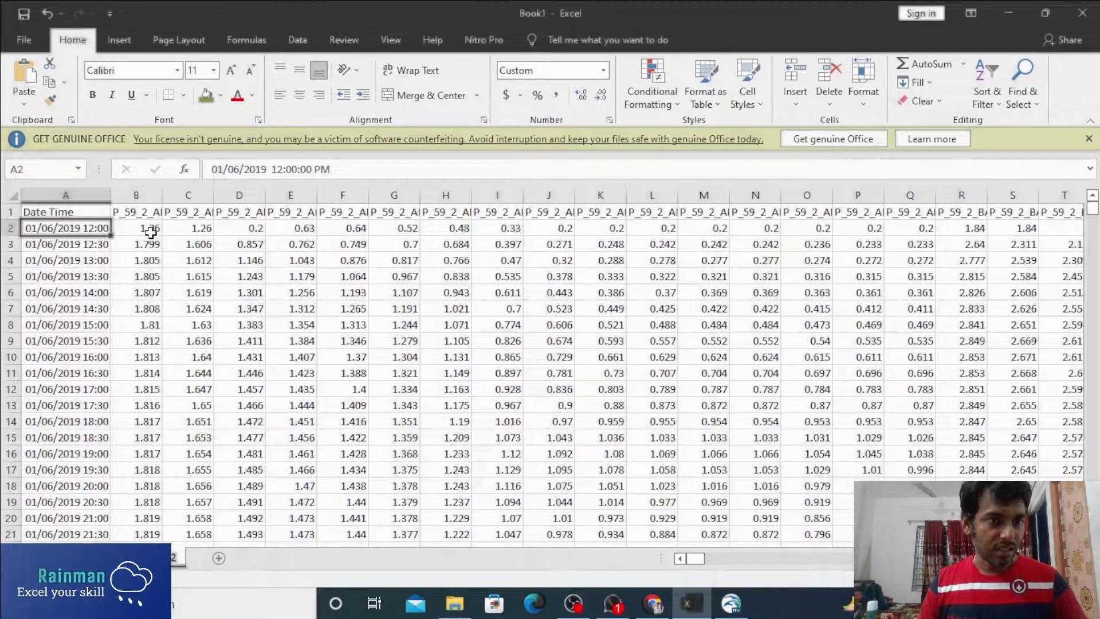
pyautogui.click(150, 230)
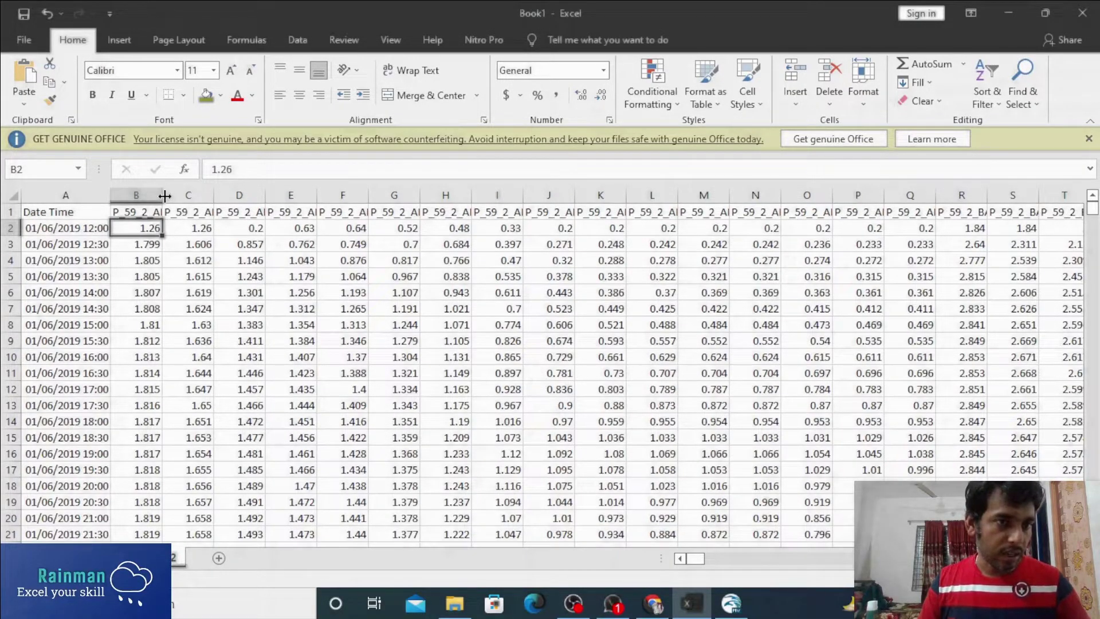
pyautogui.moveTo(161, 195); pyautogui.dragTo(761, 195)
pyautogui.doubleClick(323, 195)
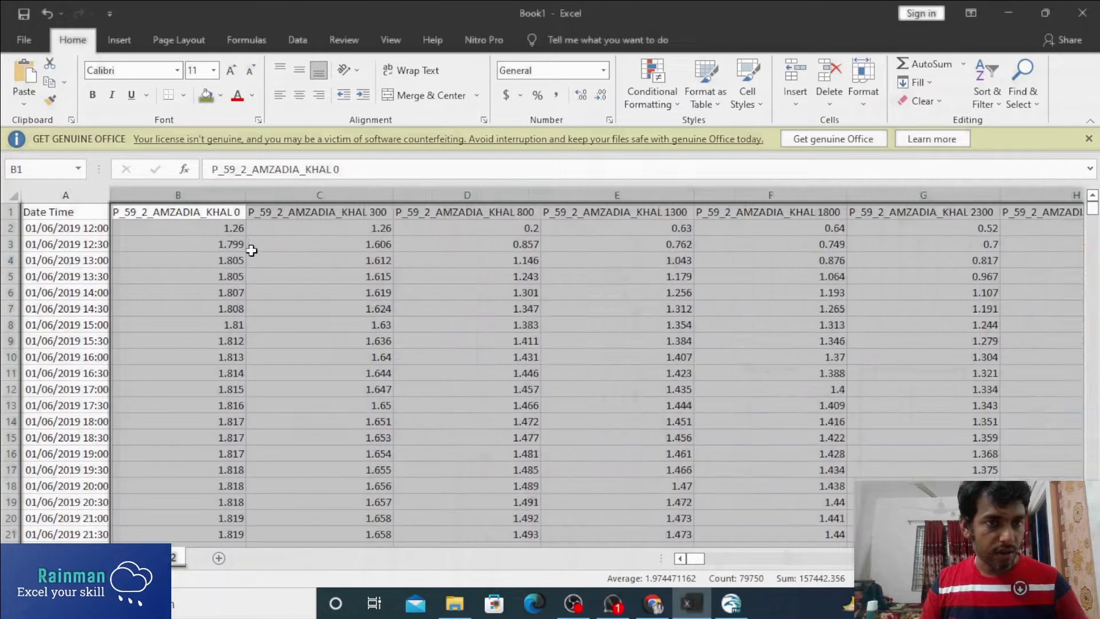